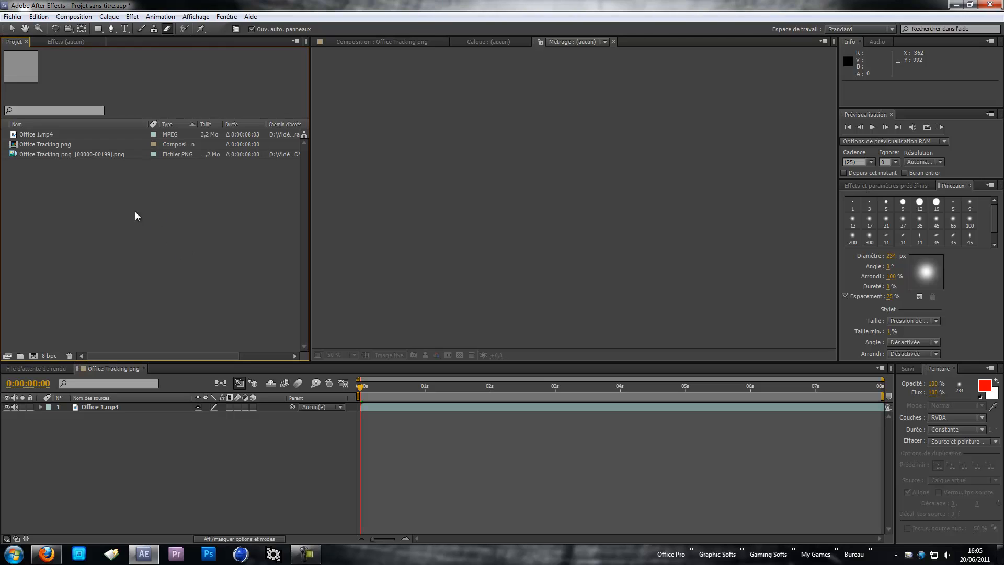
Import the Maya file Untitled Project.ma from the desktop as a composition and open the Untitled Project composition.
double_click(172, 223)
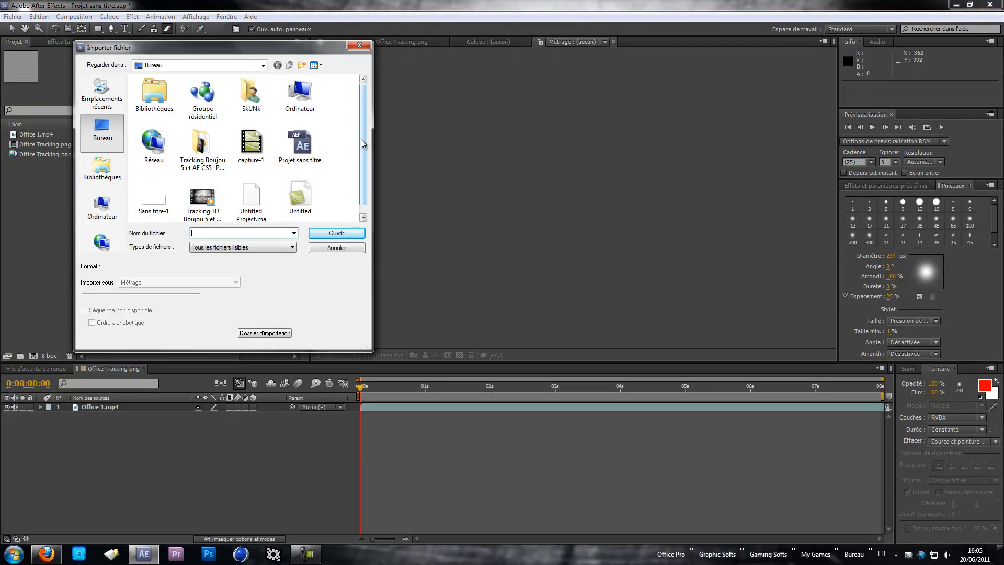
left_click_drag(361, 139, 362, 149)
left_click(253, 186)
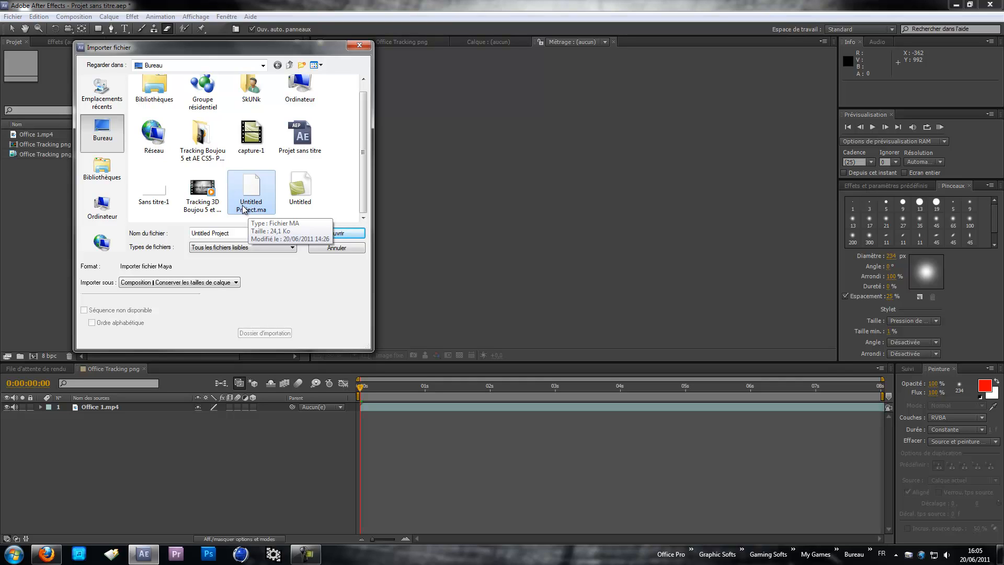
left_click(338, 235)
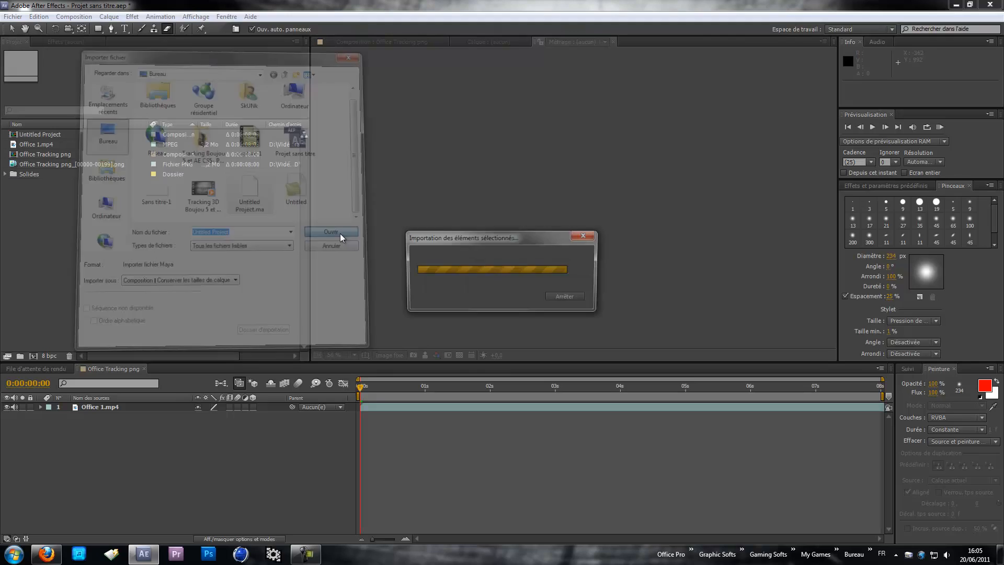
left_click(29, 175)
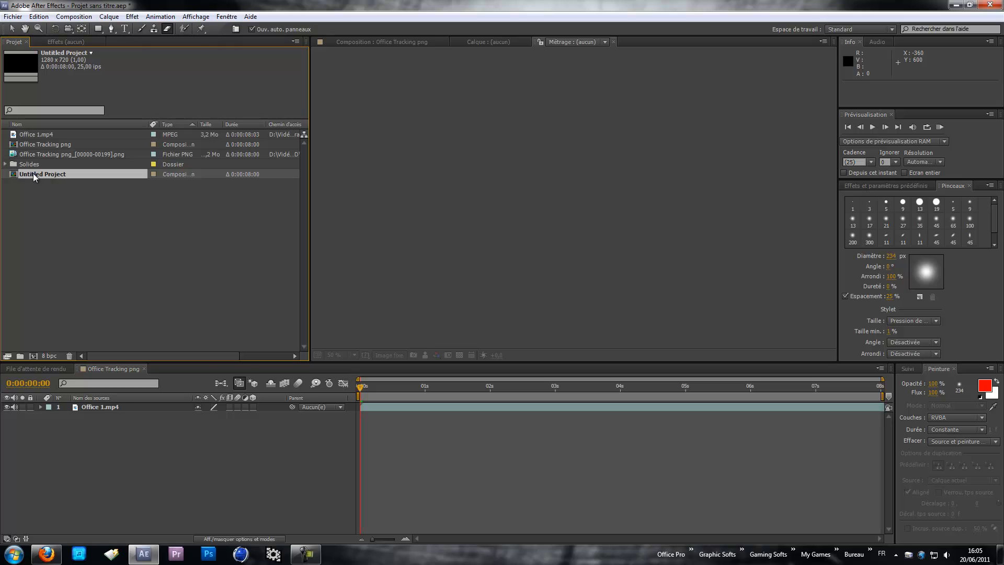
double_click(33, 174)
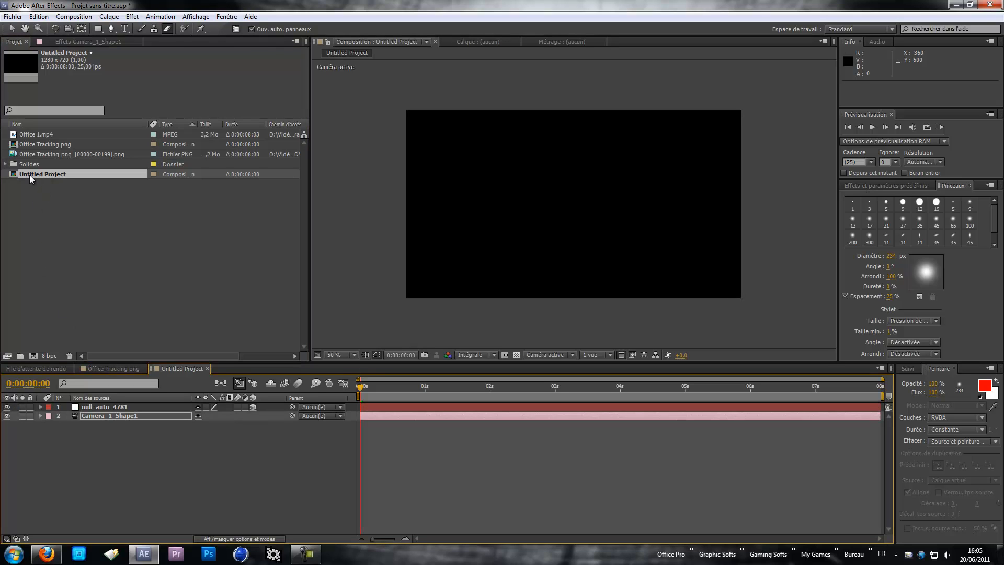
Rename the Untitled Project composition as Boujou Office.
right_click(30, 175)
left_click(70, 284)
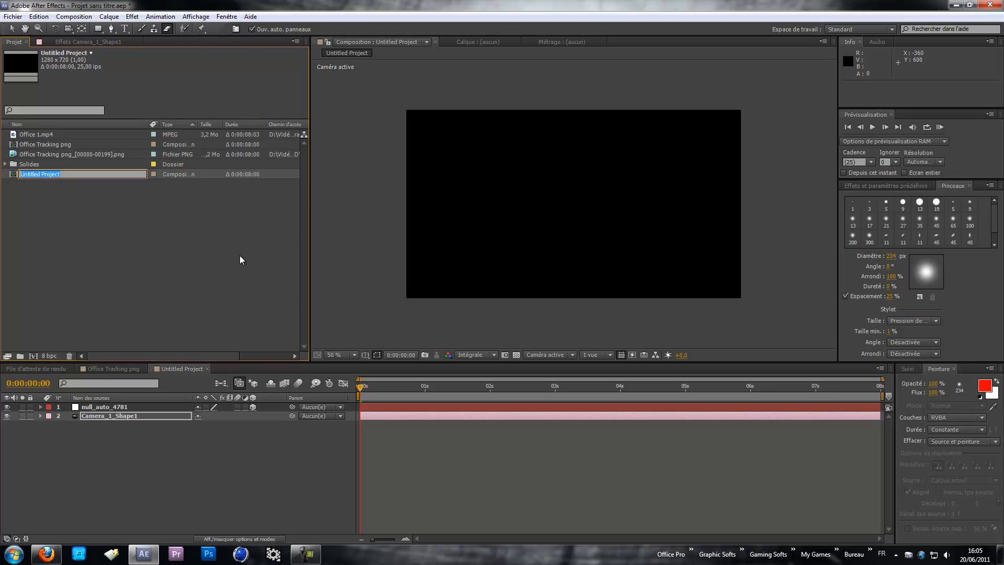
type("Boujou Office")
key("Return")
left_click(31, 133)
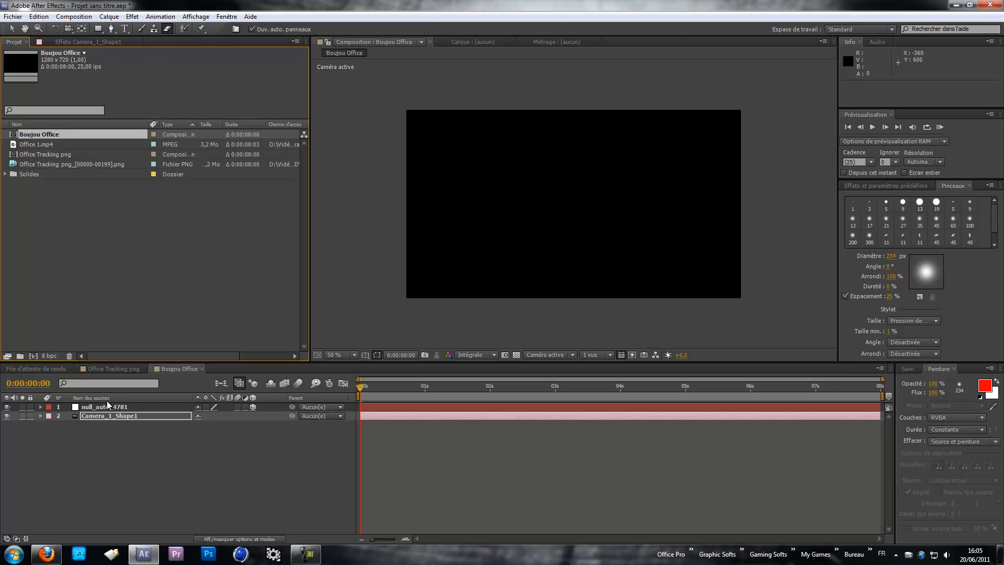
Inspect the imported camera and null layers, scrubbing the composition to about 3 seconds to check the null's tracked motion.
left_click(104, 415)
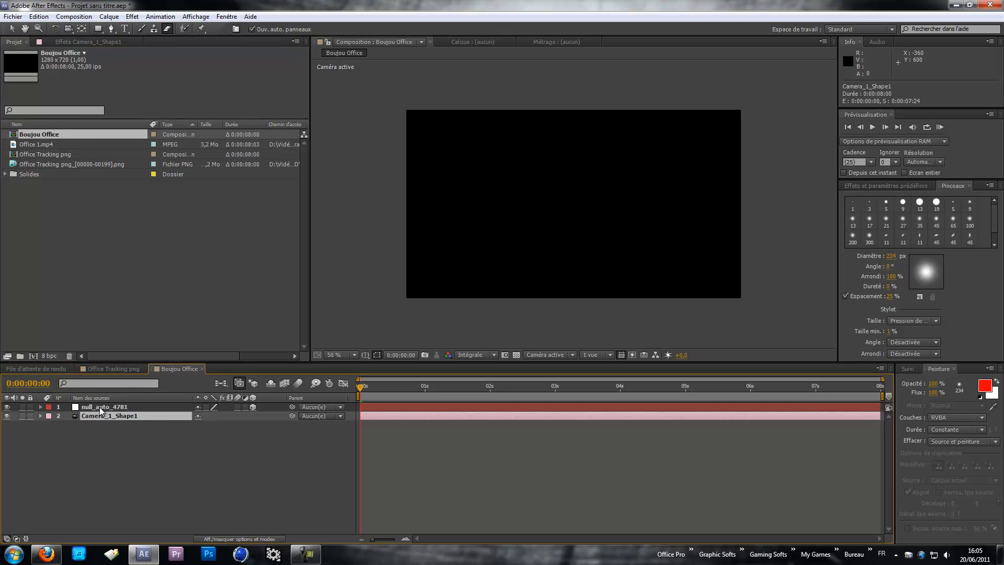
left_click(101, 407)
left_click_drag(385, 389, 560, 413)
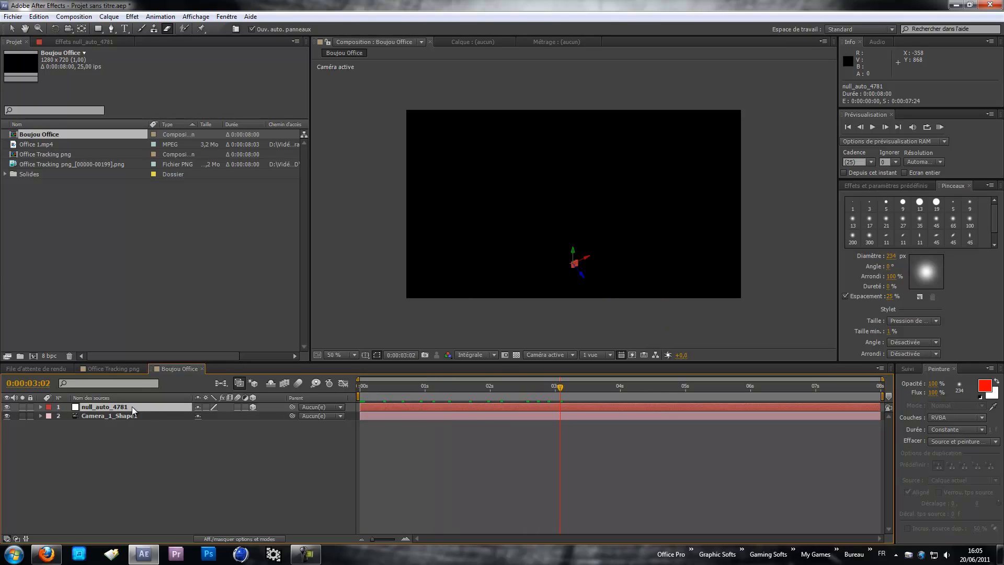
left_click(116, 417)
left_click(117, 408)
left_click(52, 225)
left_click(29, 164)
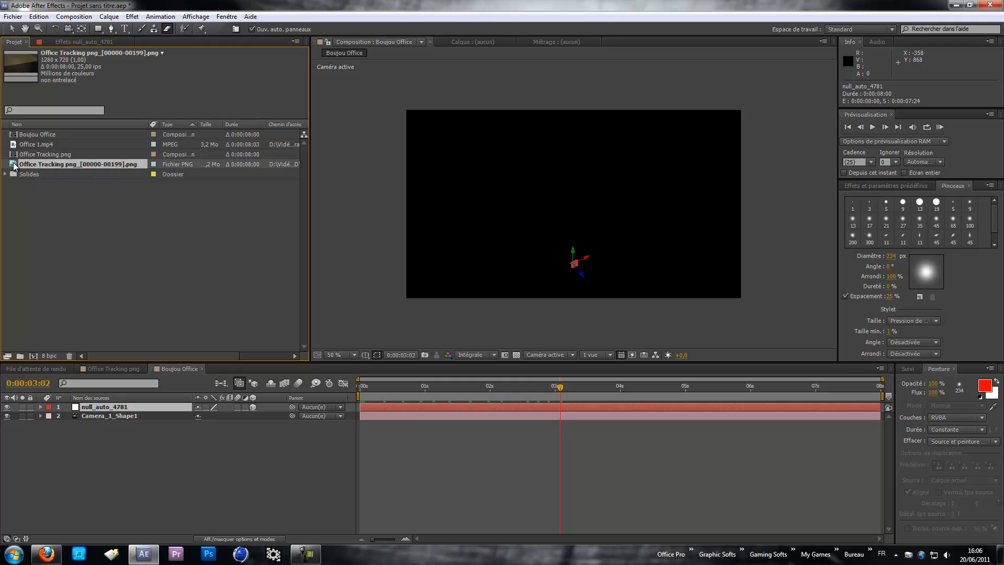
left_click_drag(14, 166, 75, 408)
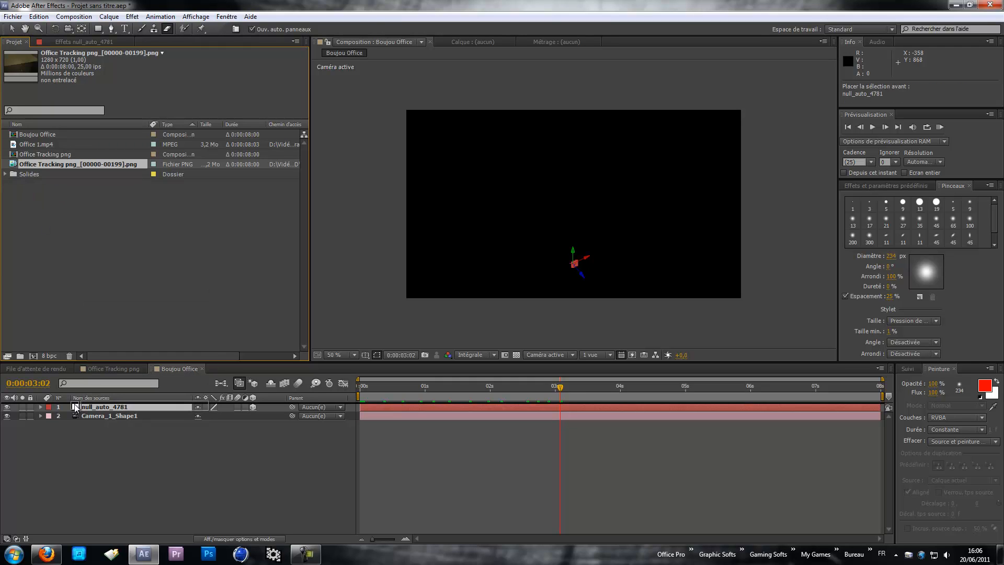
left_click_drag(75, 408, 75, 408)
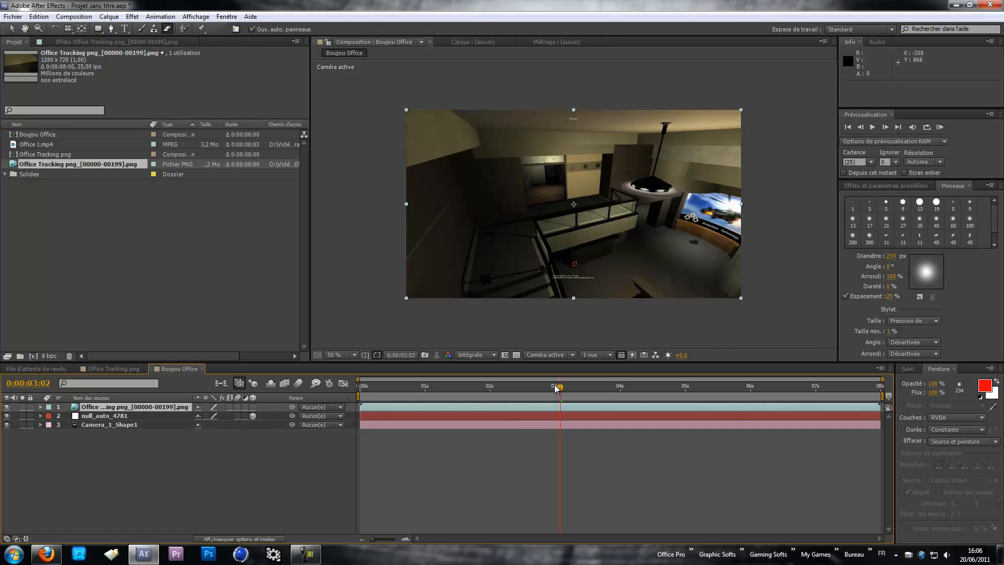
left_click_drag(558, 390, 620, 543)
Create a text layer reading "OFFICE" in the Boujou Office composition.
left_click(118, 456)
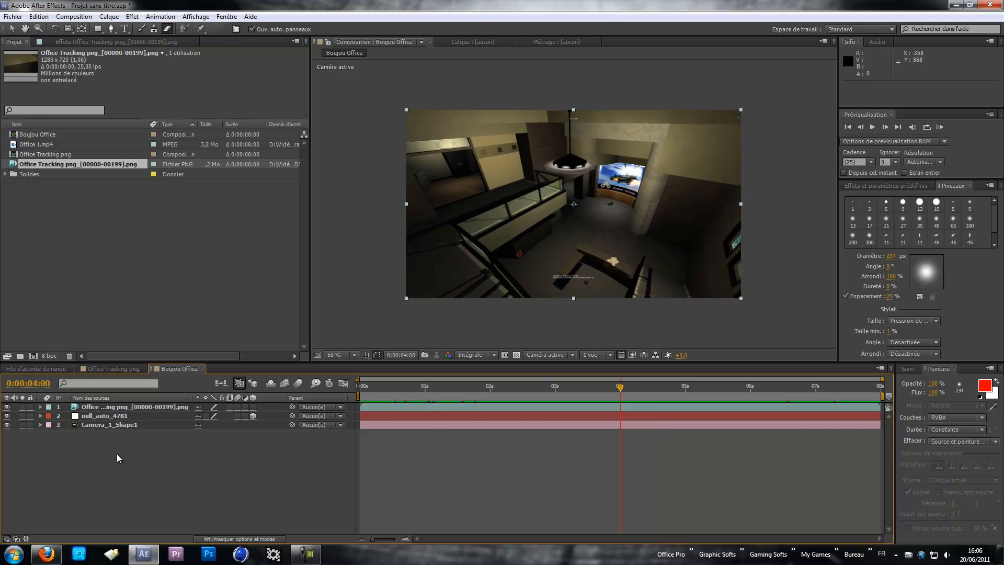
right_click(184, 459)
mouse_move(215, 364)
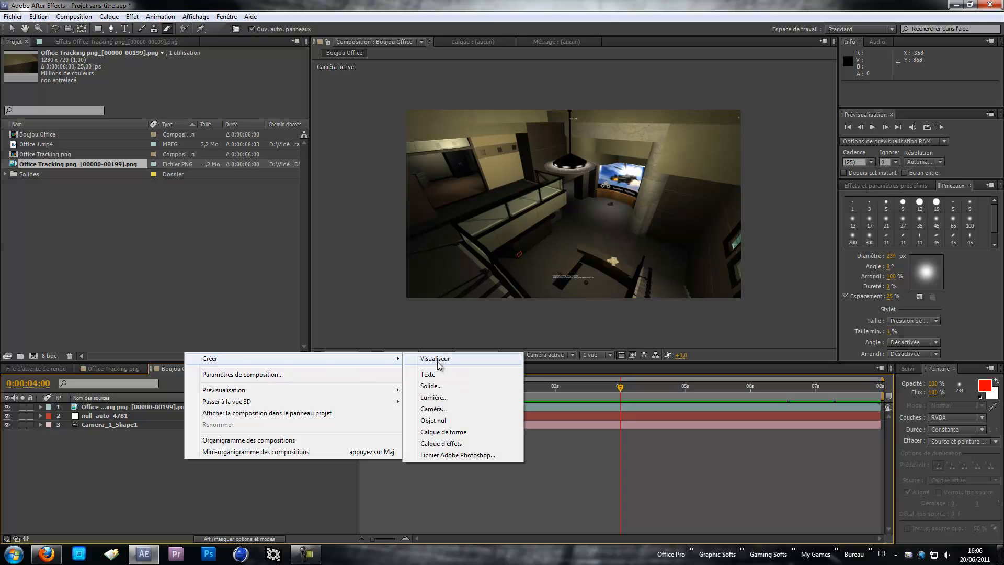
left_click(427, 374)
left_click(113, 475)
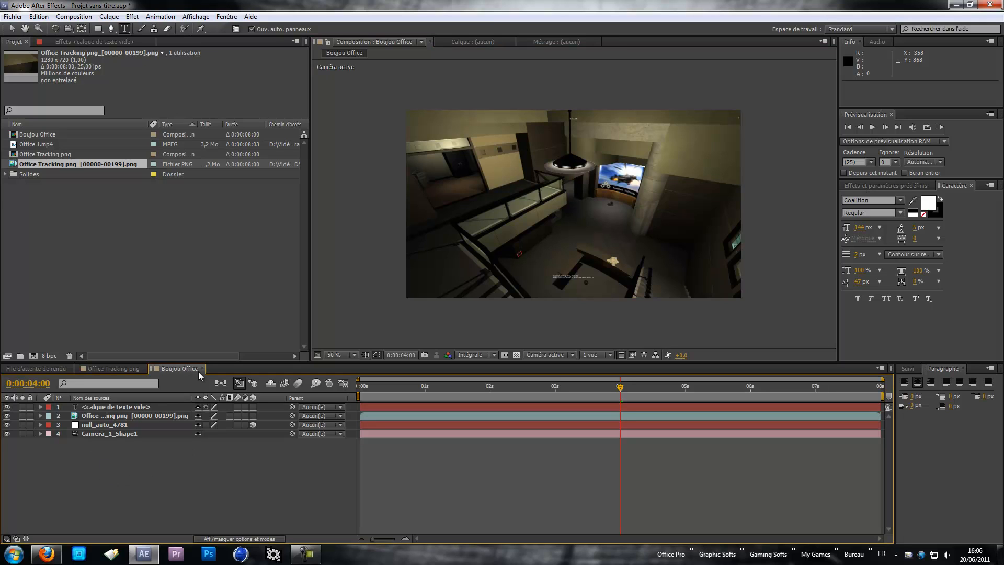
right_click(127, 479)
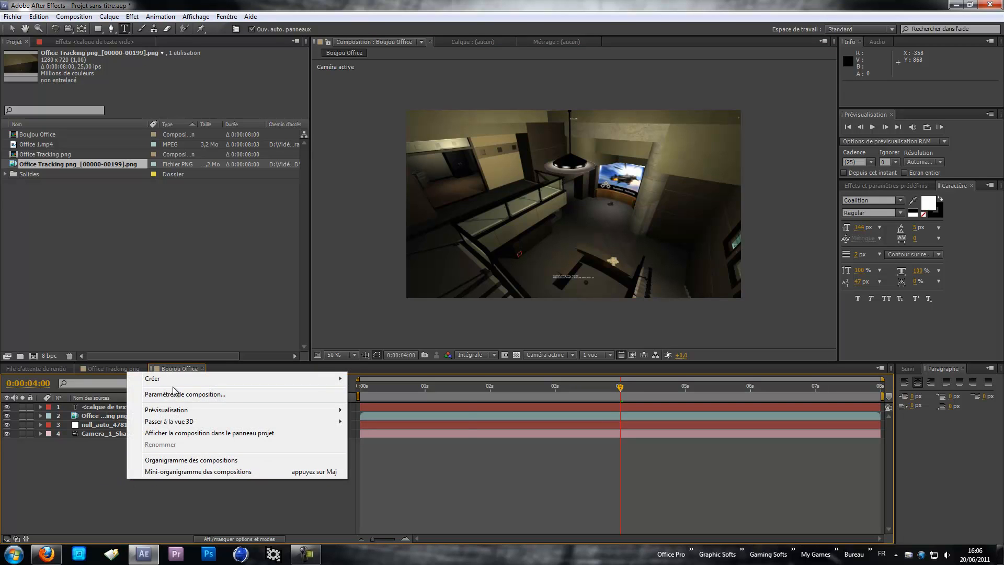
mouse_move(312, 382)
left_click(112, 522)
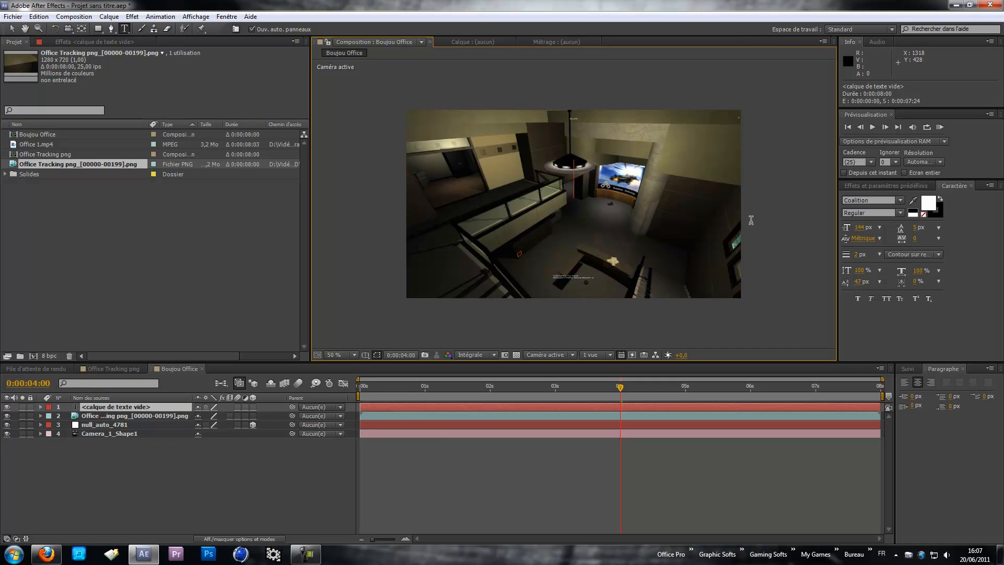
type("OFFICE")
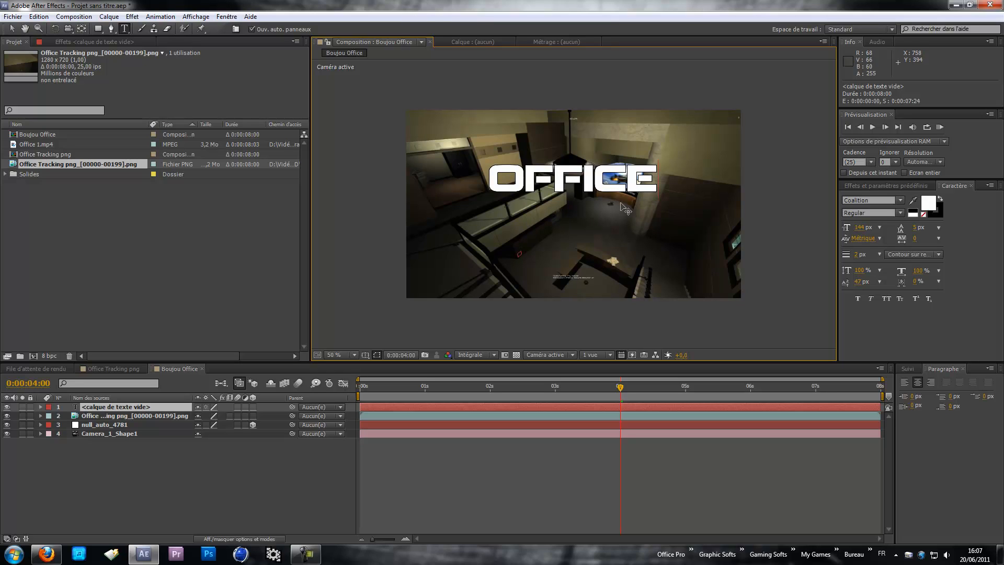
left_click(140, 481)
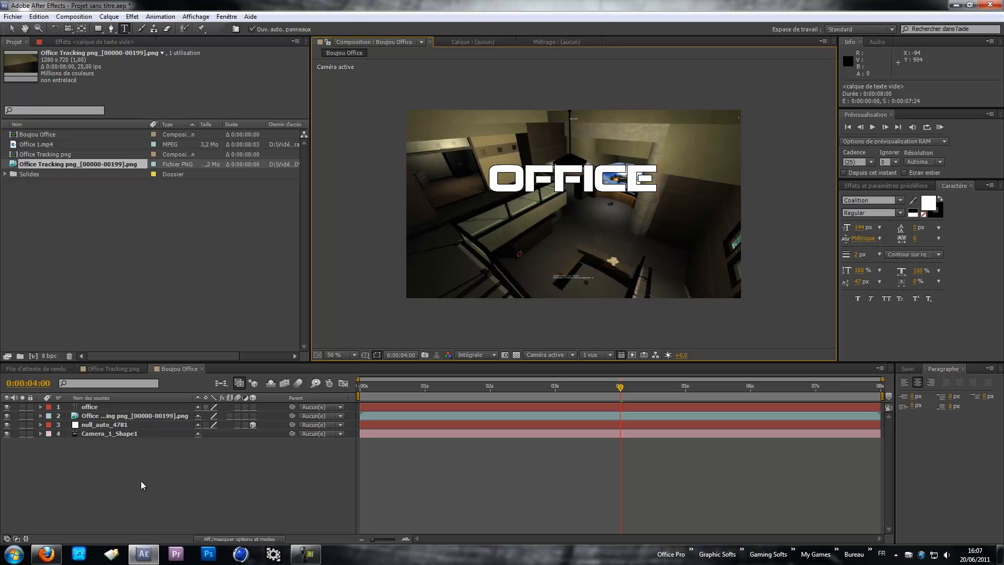
Make the office text layer a 3D layer and show where the layer switches and modes columns are toggled.
left_click(89, 407)
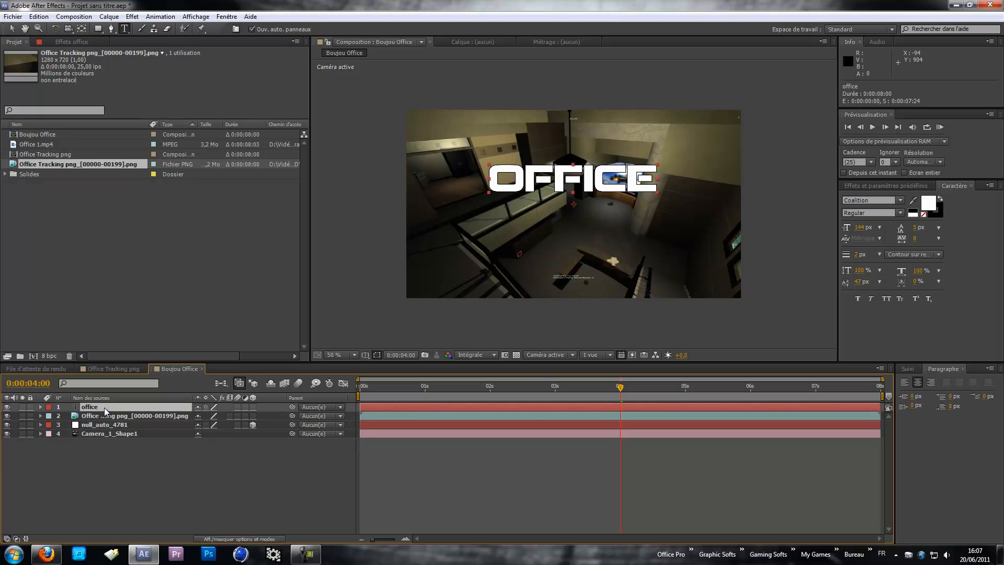
left_click(253, 407)
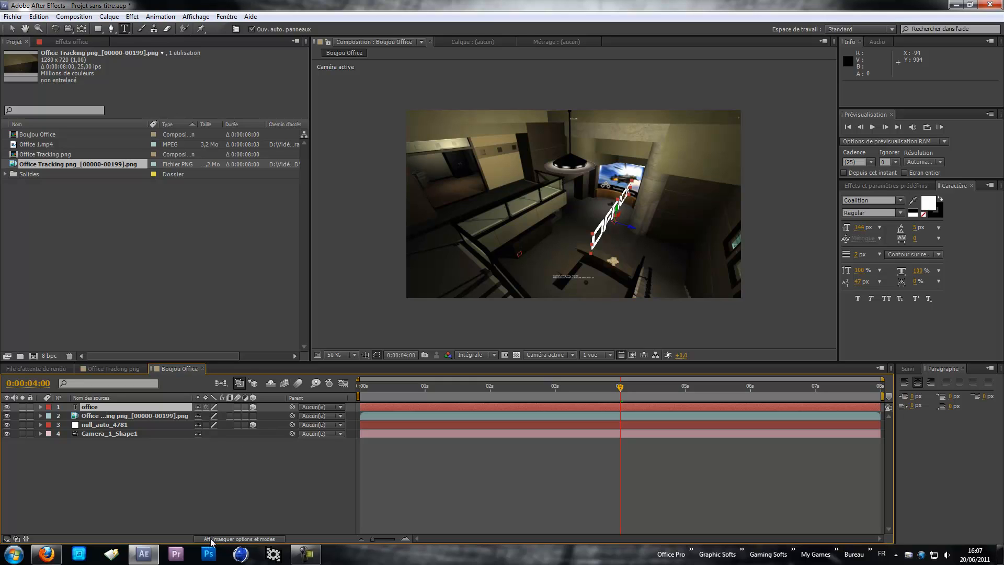
left_click(247, 539)
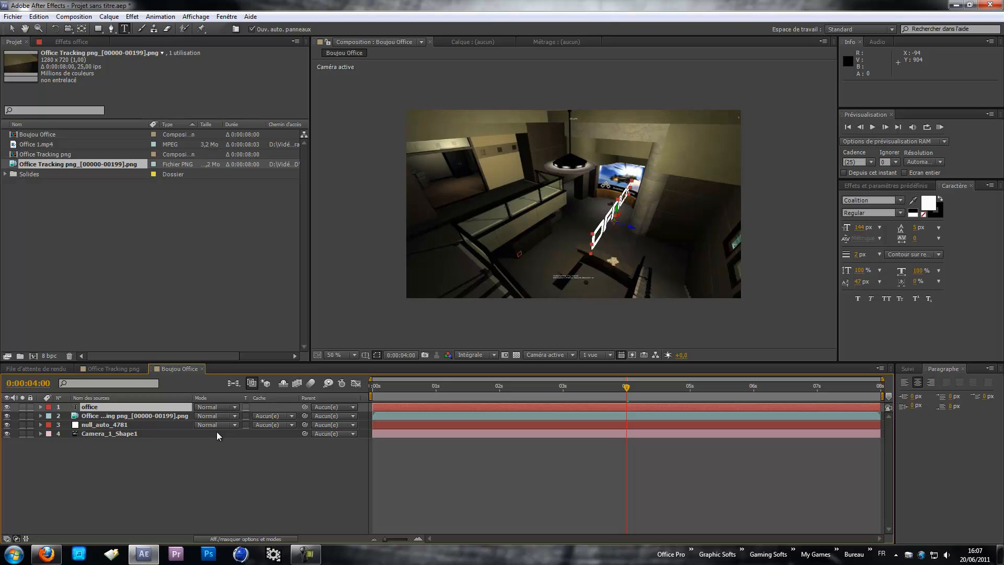
left_click(244, 539)
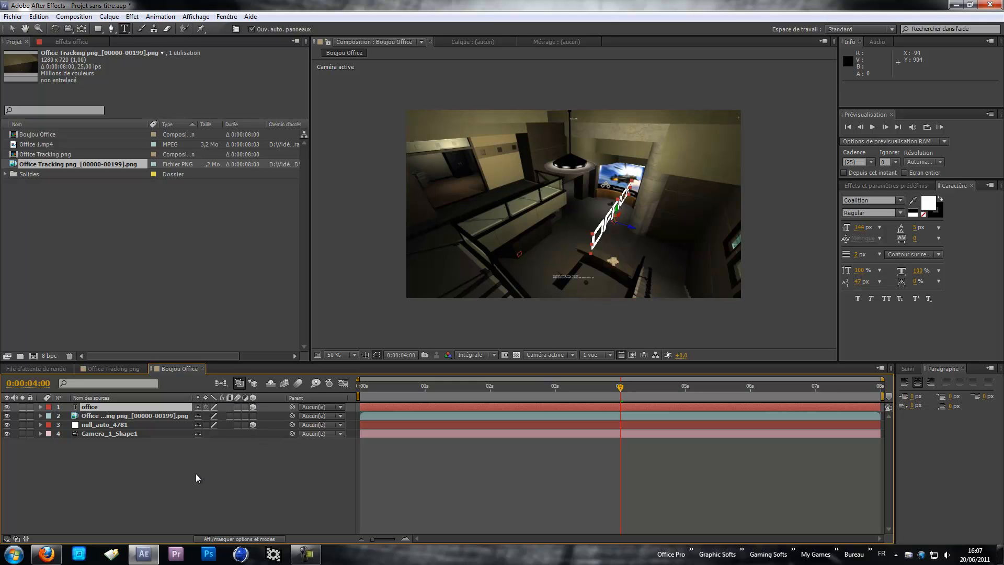
Copy the Position value of the null_auto_4781 layer onto the office text layer's Position.
left_click(86, 458)
left_click(92, 424)
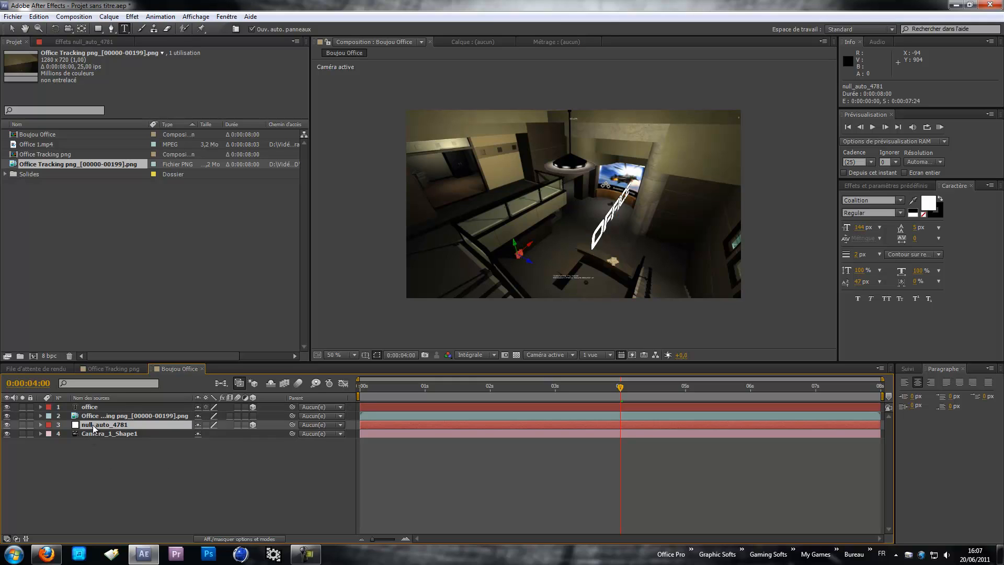
key("p")
left_click(85, 435)
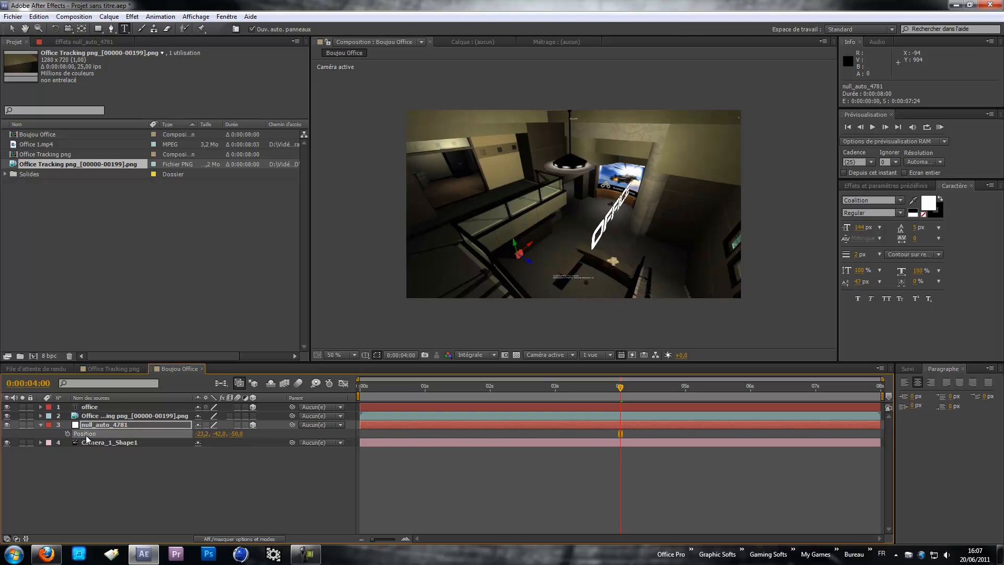
left_click(90, 423)
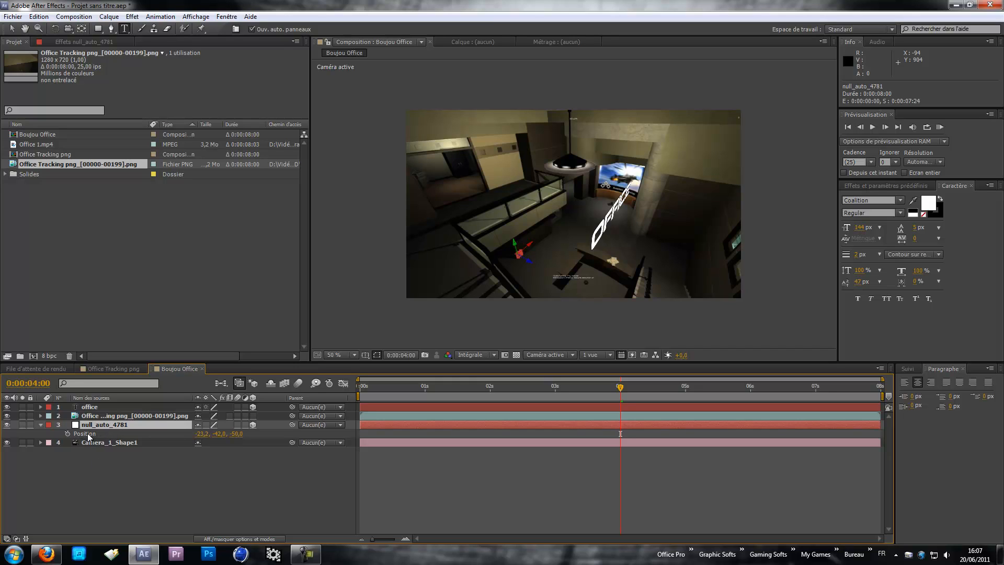
left_click(87, 432)
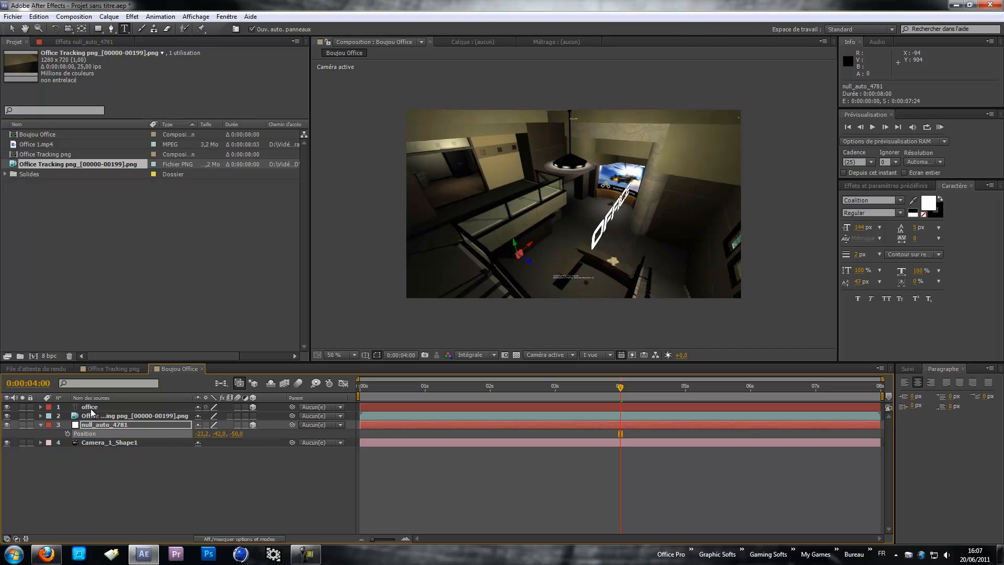
left_click(95, 409)
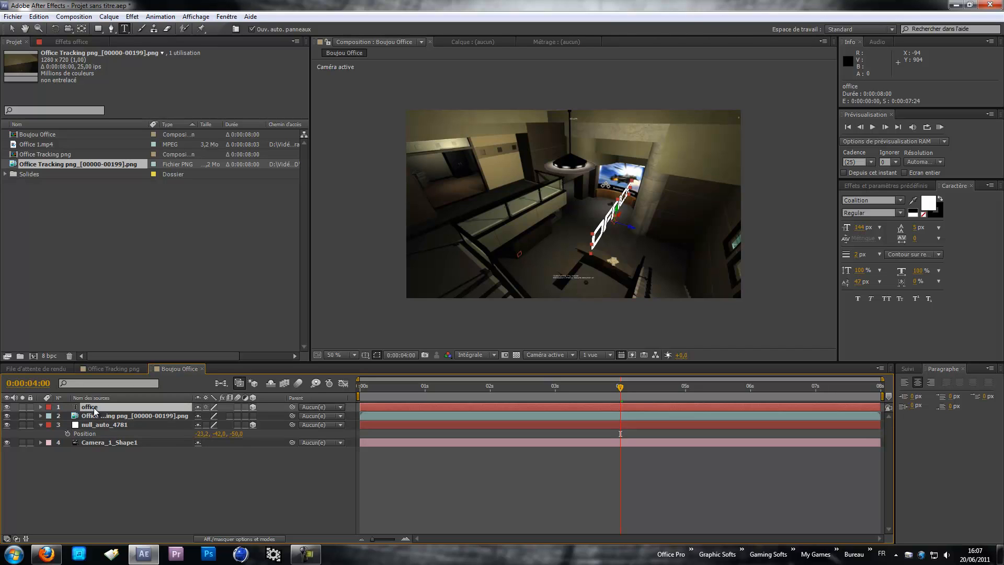
key("alt+shift+p")
left_click(85, 416)
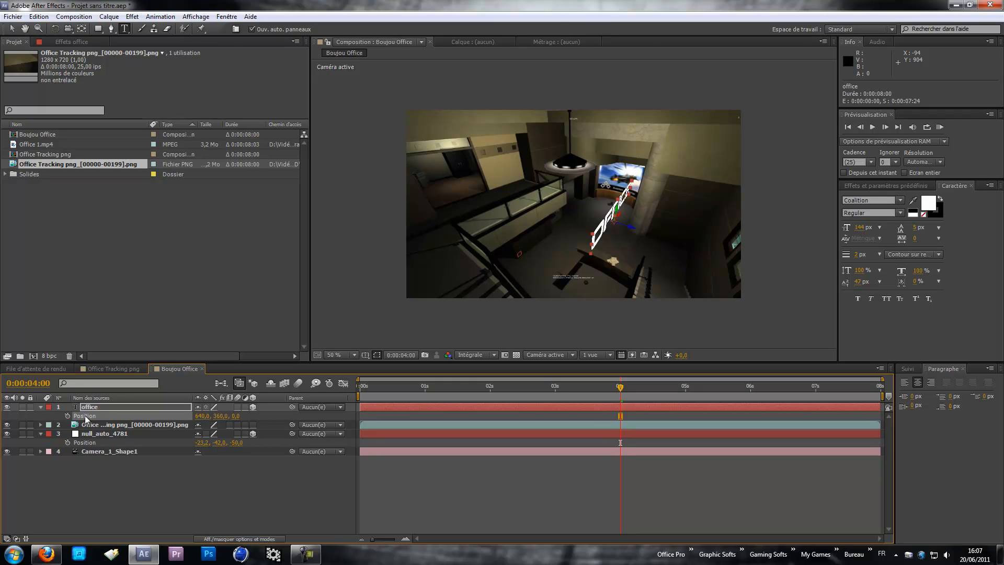
key("ctrl+v")
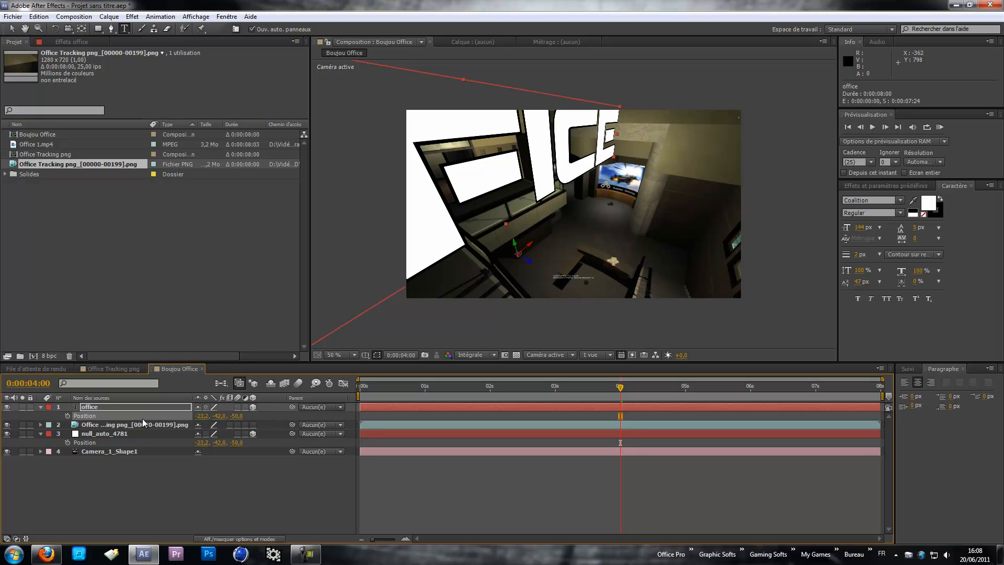
Expand the office layer's Transform properties and scale the text down to 18%.
left_click(94, 410)
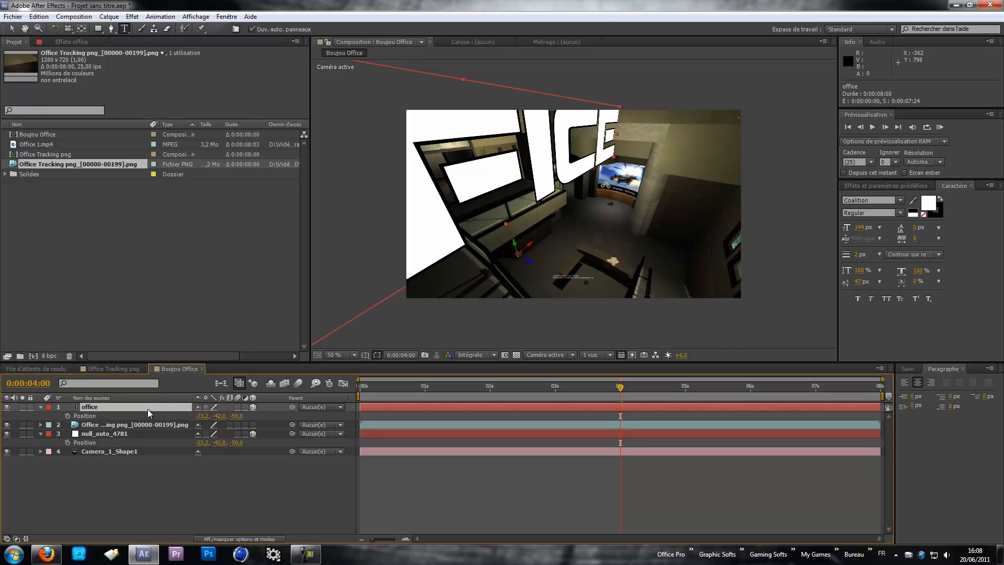
left_click(41, 406)
left_click(41, 407)
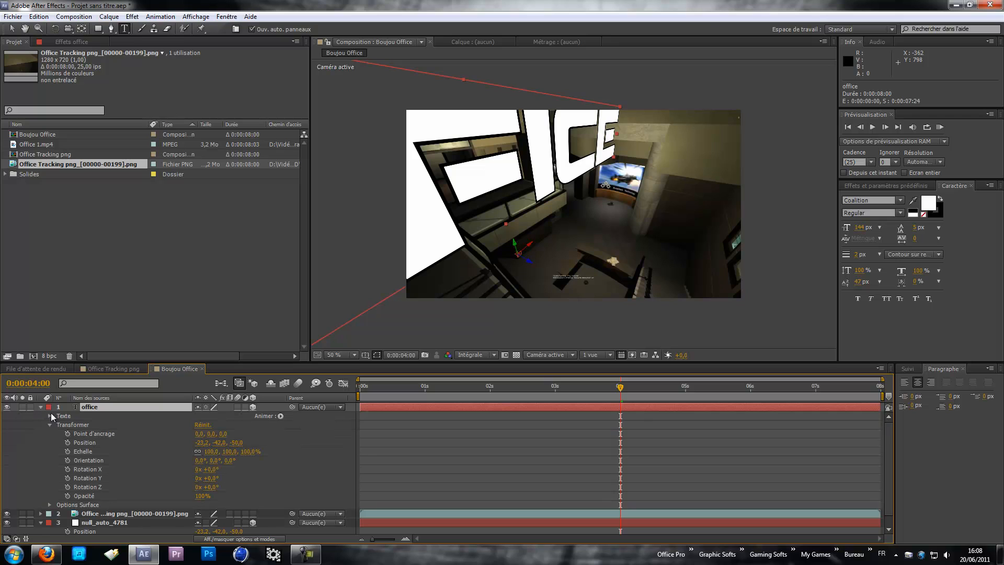
left_click_drag(248, 452, 207, 453)
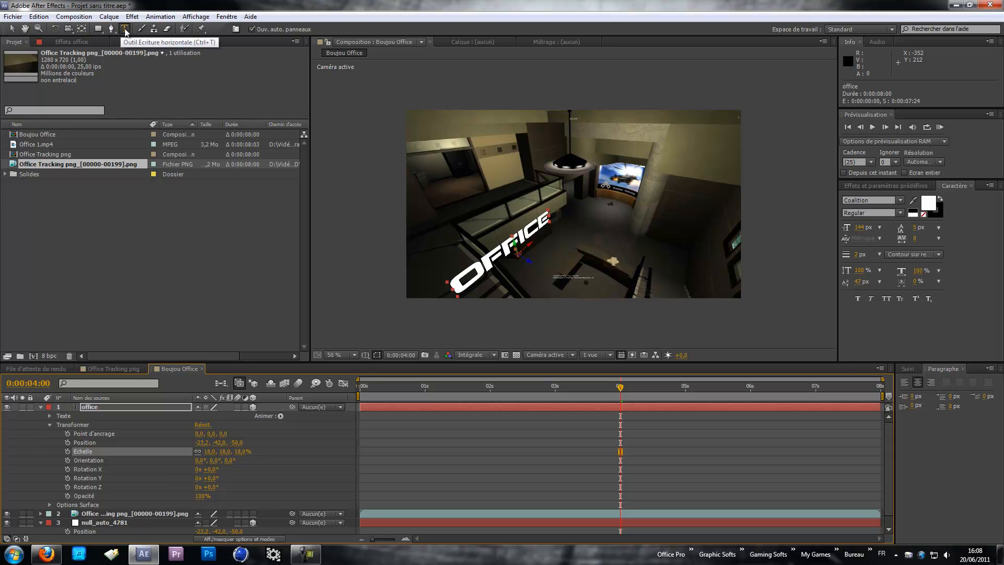
Move the office text along its X axis with the Selection tool to an X position of about 63.6.
left_click(11, 29)
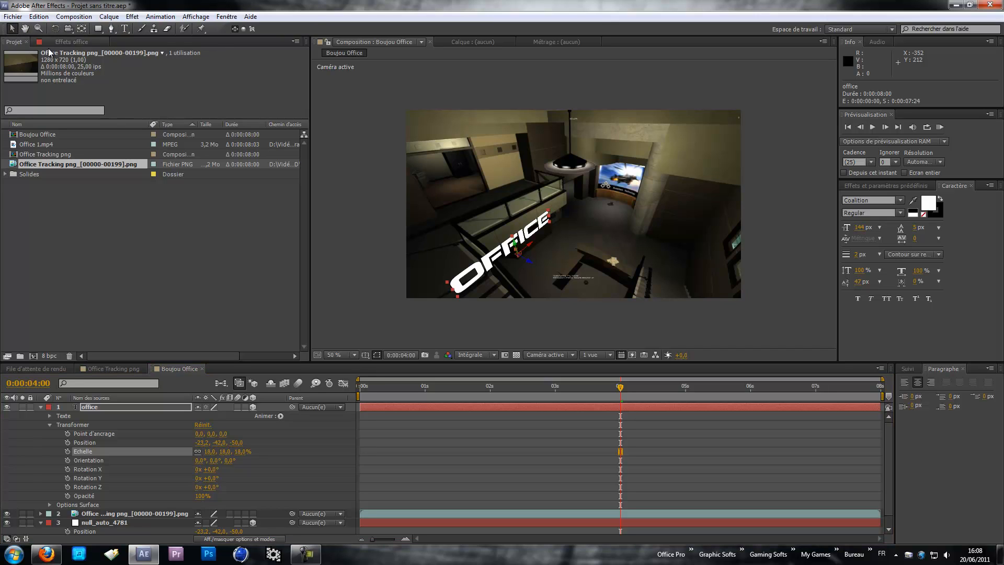
left_click_drag(531, 250, 556, 242)
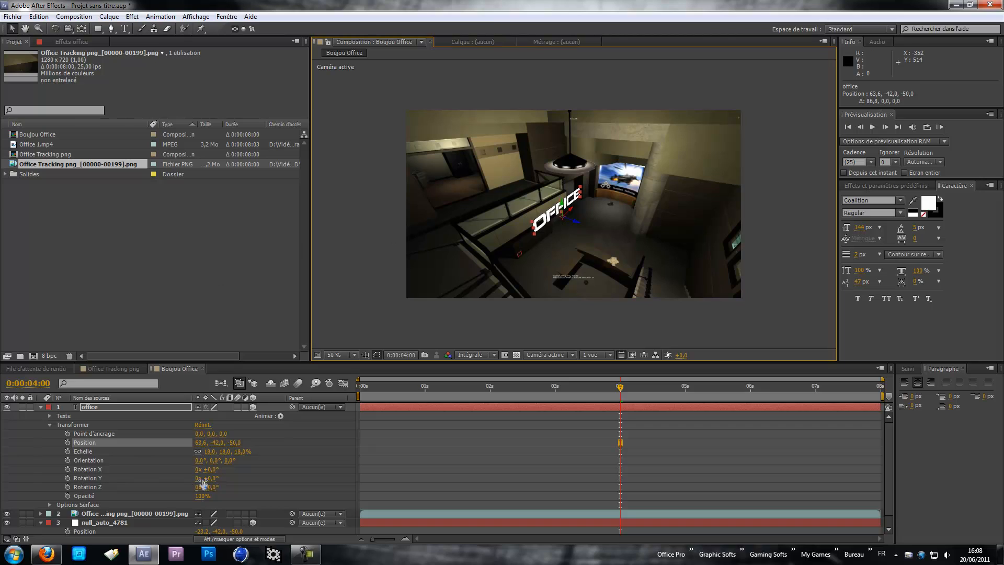
Rotate the office text around its Y axis using the Rotation Y property.
left_click_drag(209, 478, 216, 479)
left_click_drag(233, 483, 283, 497)
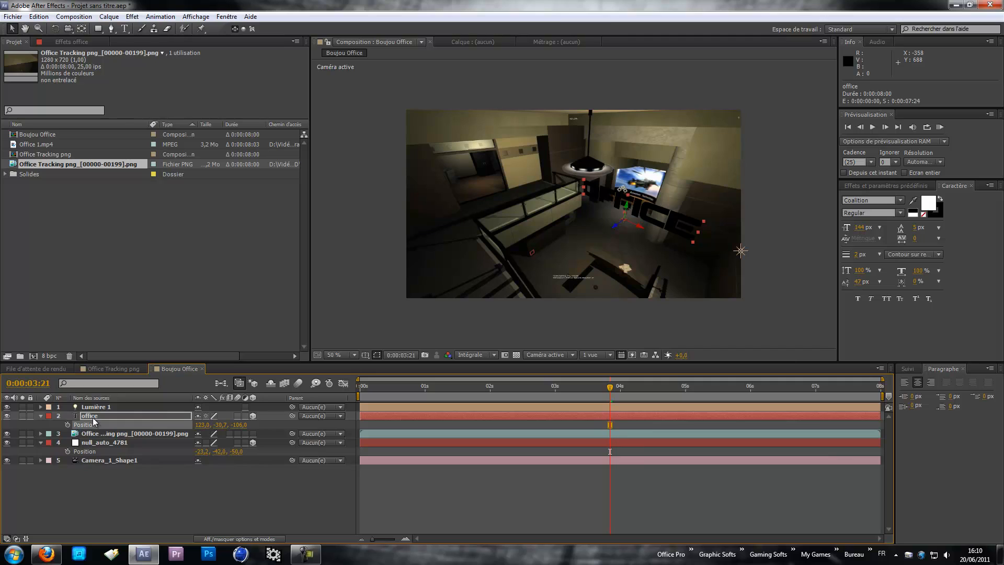
Copy the office text layer's Position value onto the Position property of the Lumière 1 light.
left_click(83, 417)
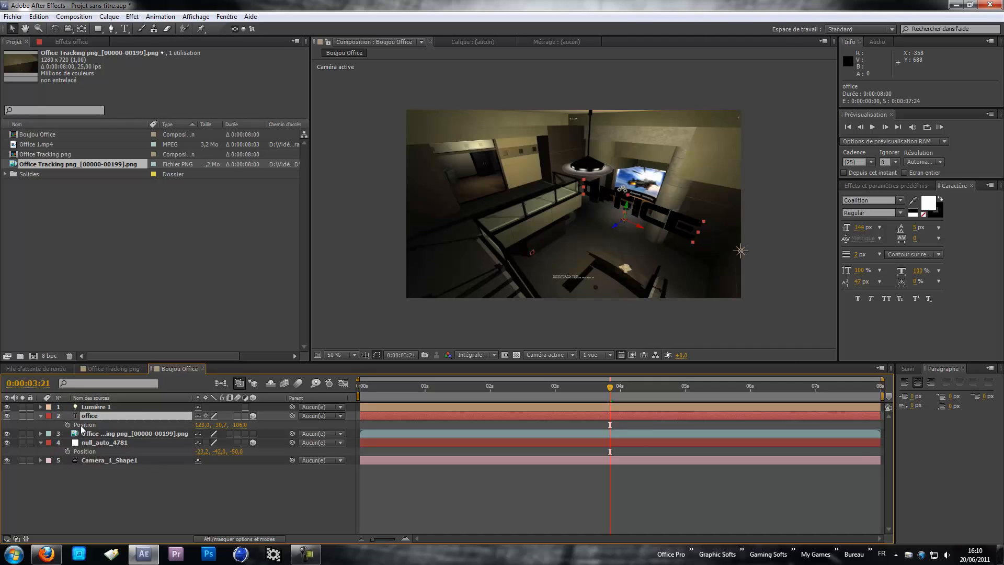
left_click(82, 427)
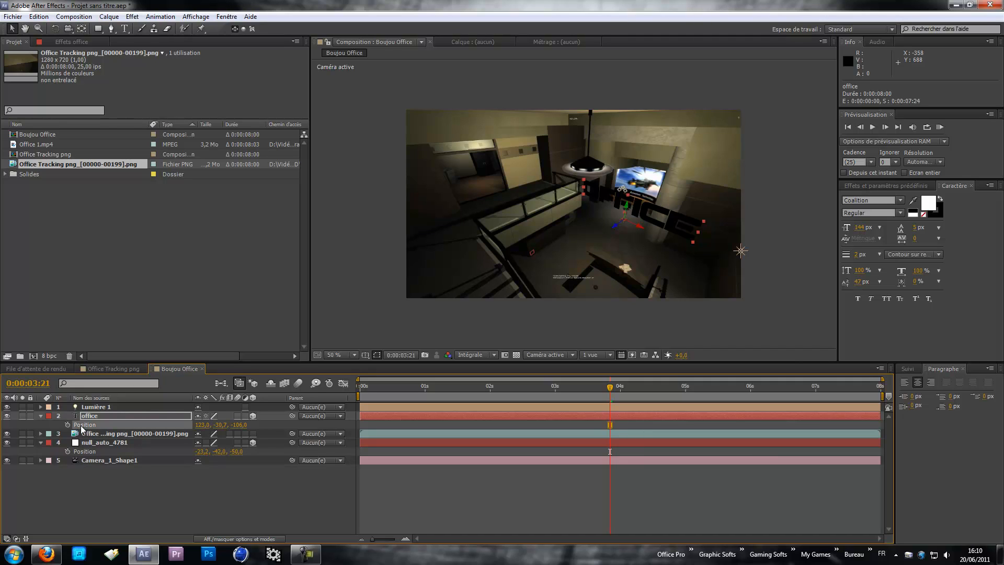
left_click(92, 409)
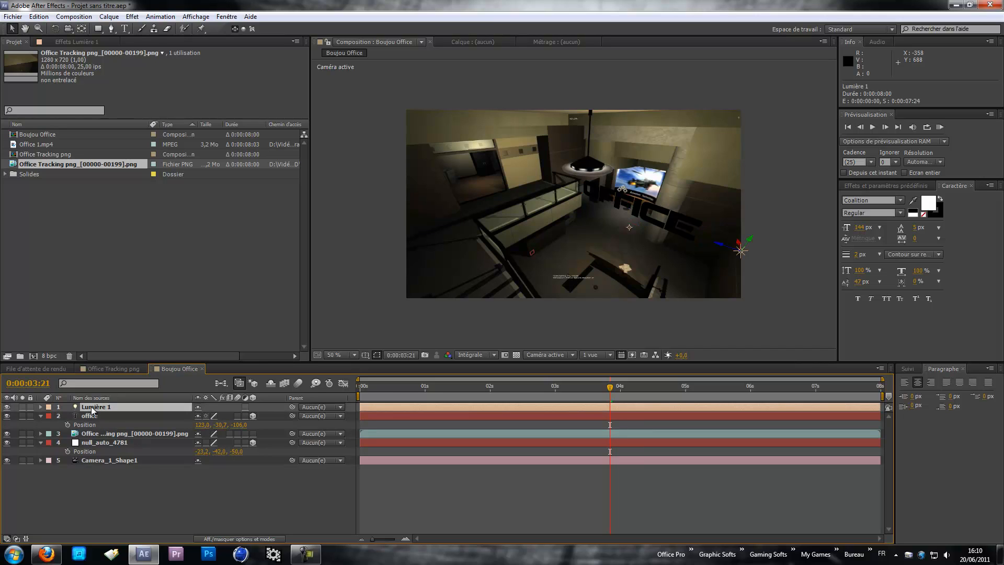
key("BackSpace")
key("BackSpace")
key("p")
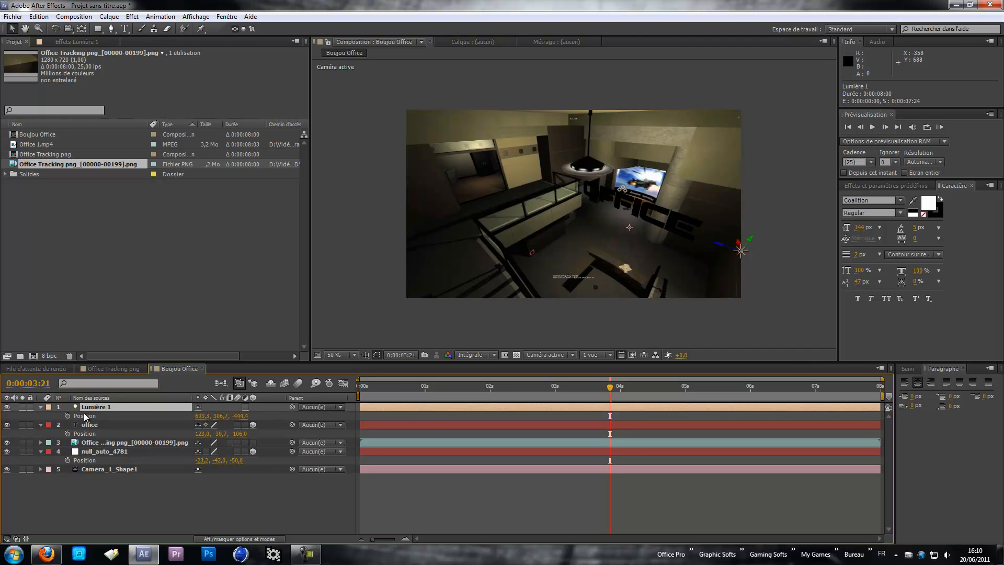
left_click(84, 415)
key("ctrl+v")
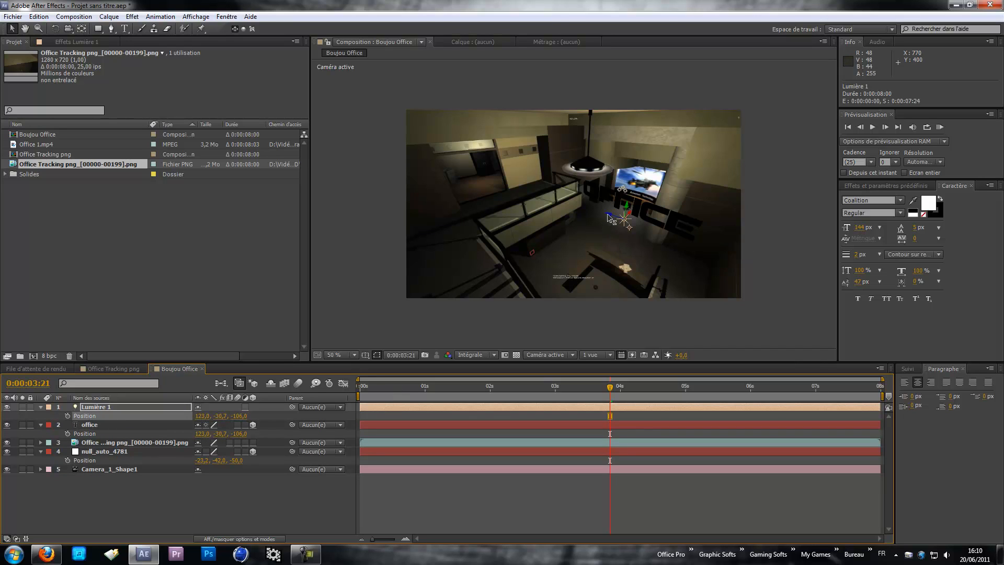
Move the Lumière 1 light along its axes in the composition view to a position of about 95.2, -77.0, -29.4.
left_click_drag(608, 214, 587, 188)
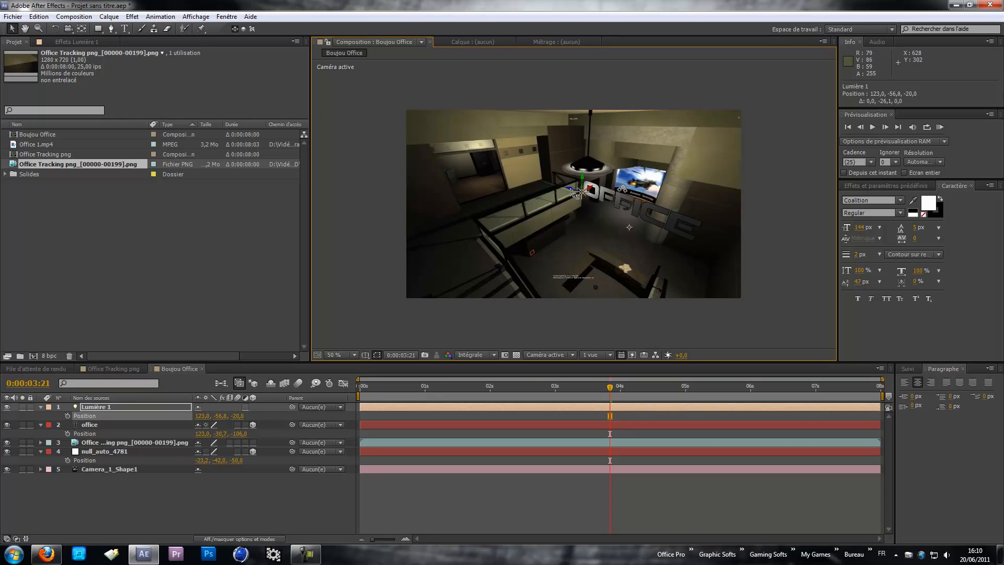
mouse_move(572, 190)
left_mouse_down()
mouse_move(598, 186)
mouse_move(570, 187)
left_mouse_up()
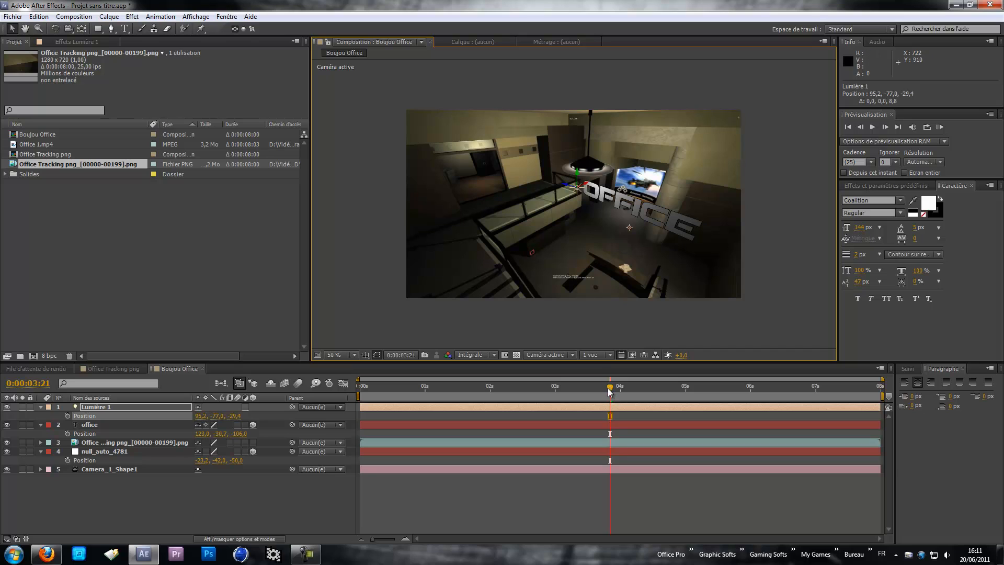
Return the playhead to the start of the Boujou Office timeline and play a RAM preview of the composition.
left_click_drag(608, 388, 516, 401)
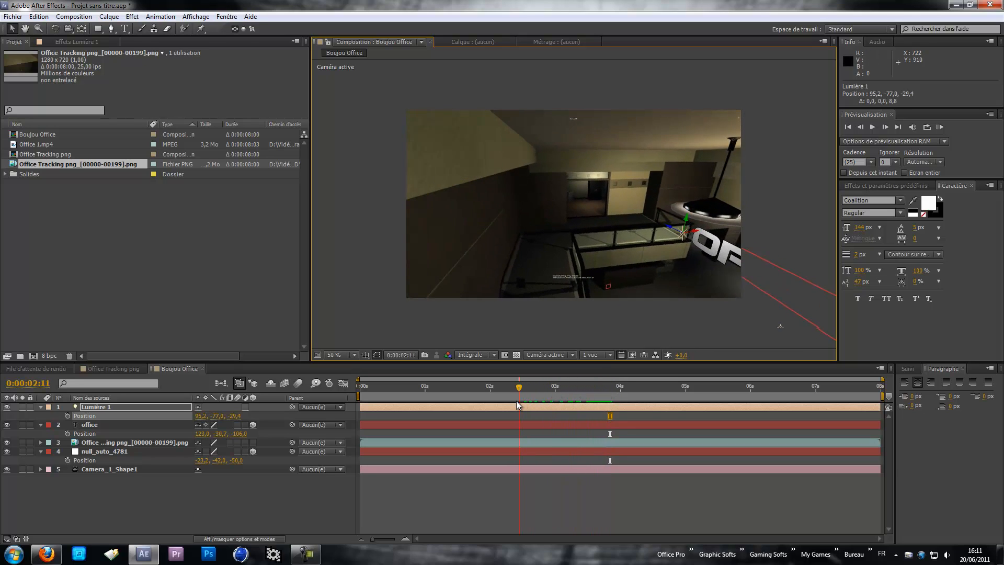
left_click_drag(515, 388, 349, 400)
key("KP_0")
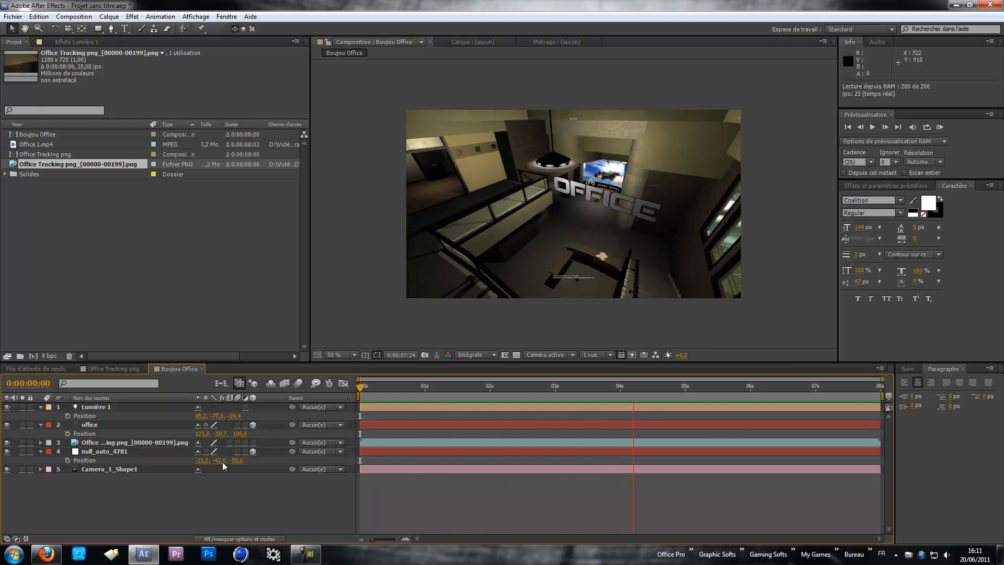
key("space")
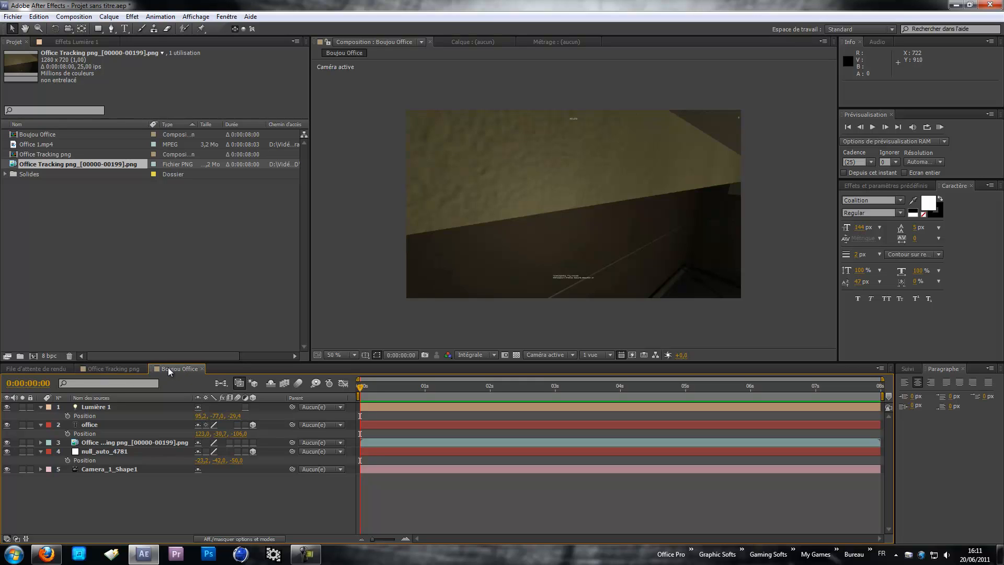
Add the Boujou Office composition to the render queue.
left_click(38, 368)
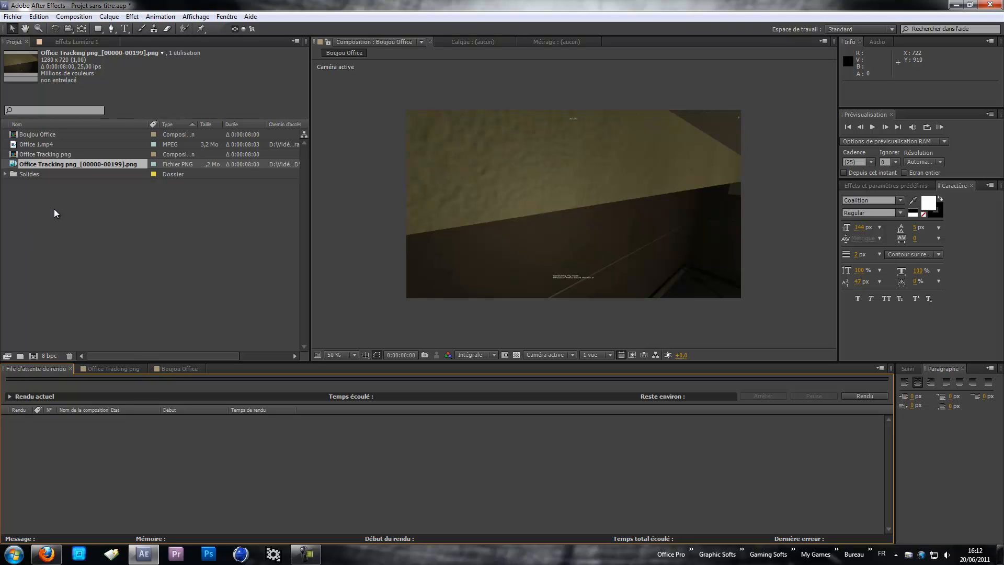
left_click(23, 134)
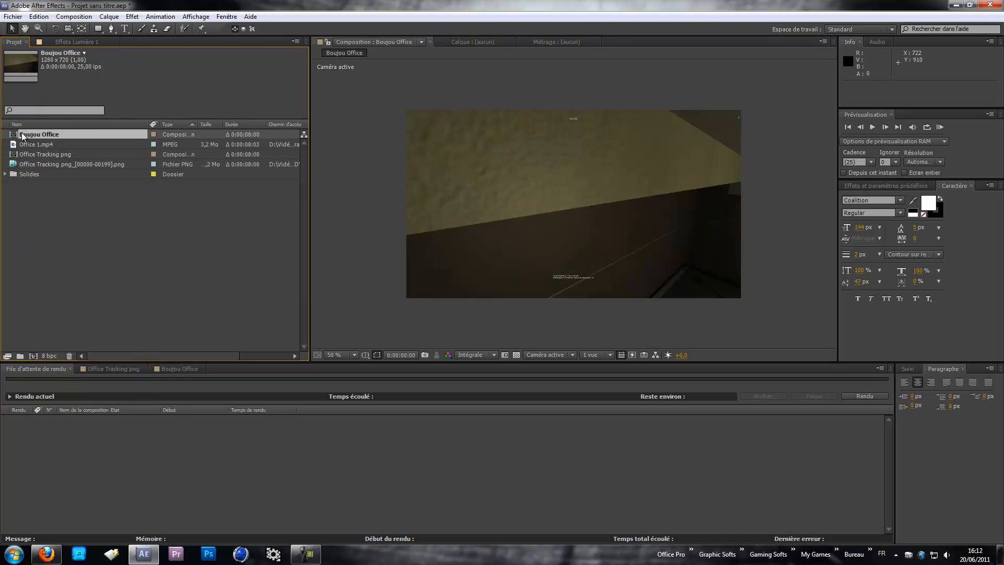
left_click_drag(26, 136, 74, 431)
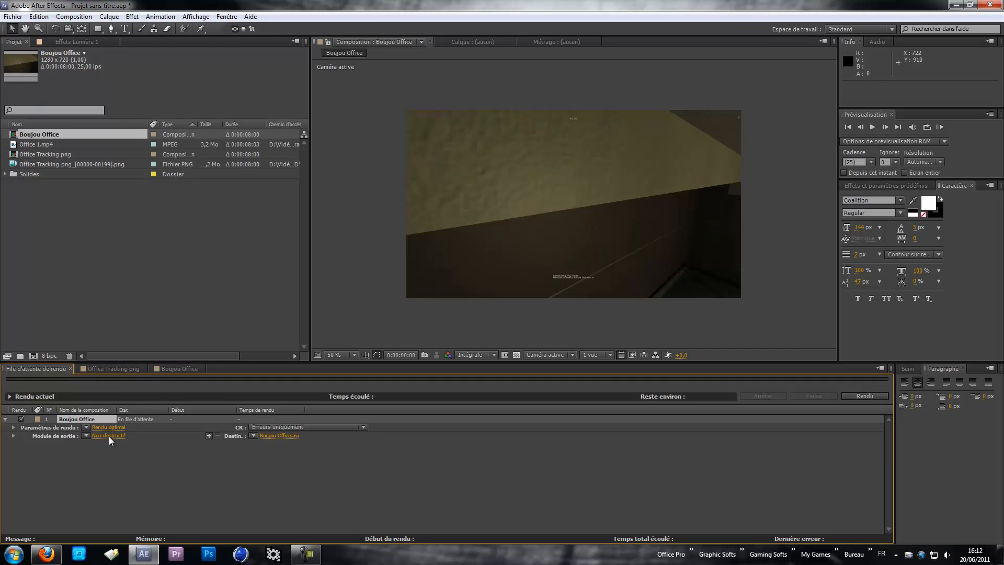
Confirm AVI without audio as the output module format and set the render destination to Boujou Office on the Desktop.
left_click(109, 435)
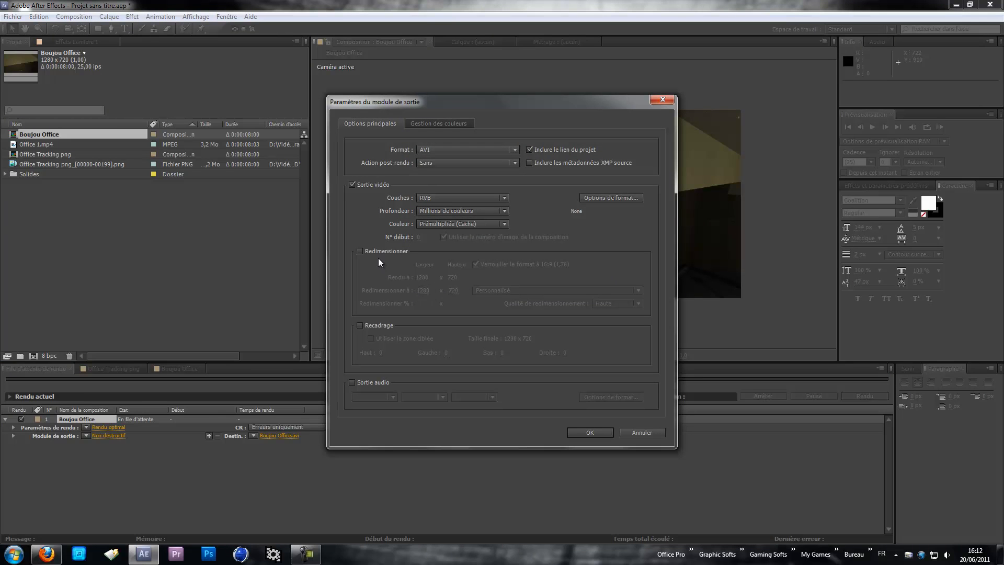
left_click(589, 432)
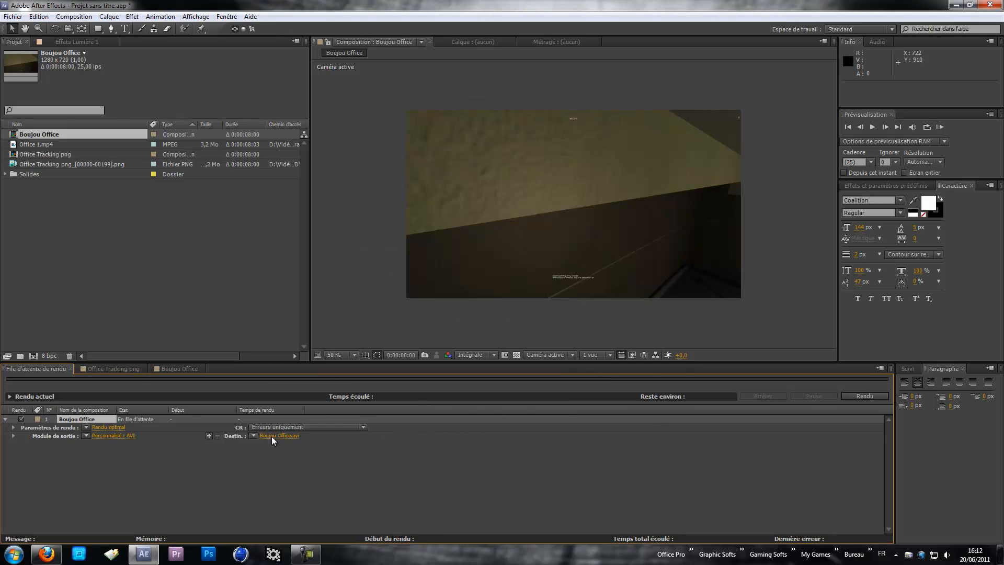
left_click(272, 436)
left_click(101, 131)
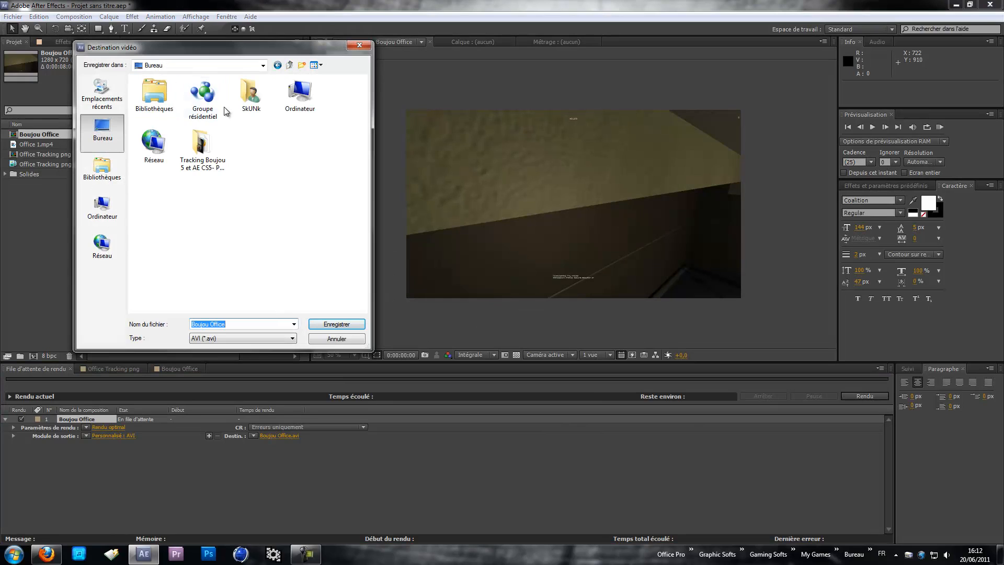
left_click(335, 323)
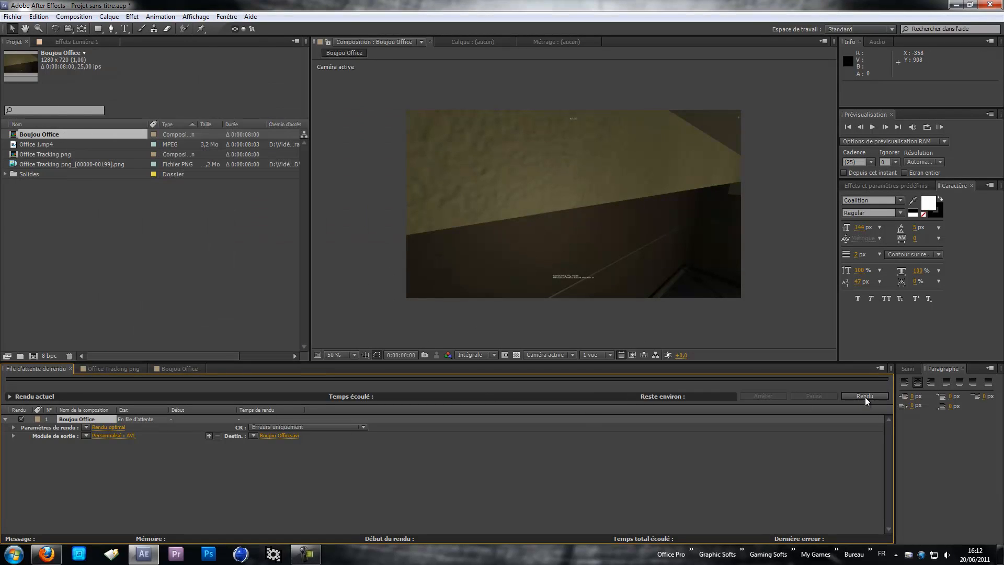
left_click(307, 554)
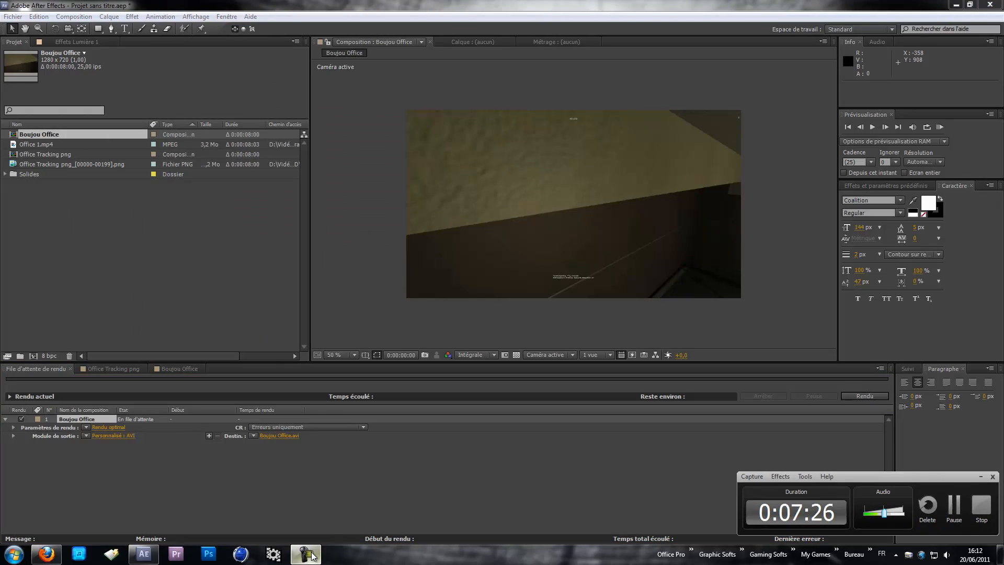